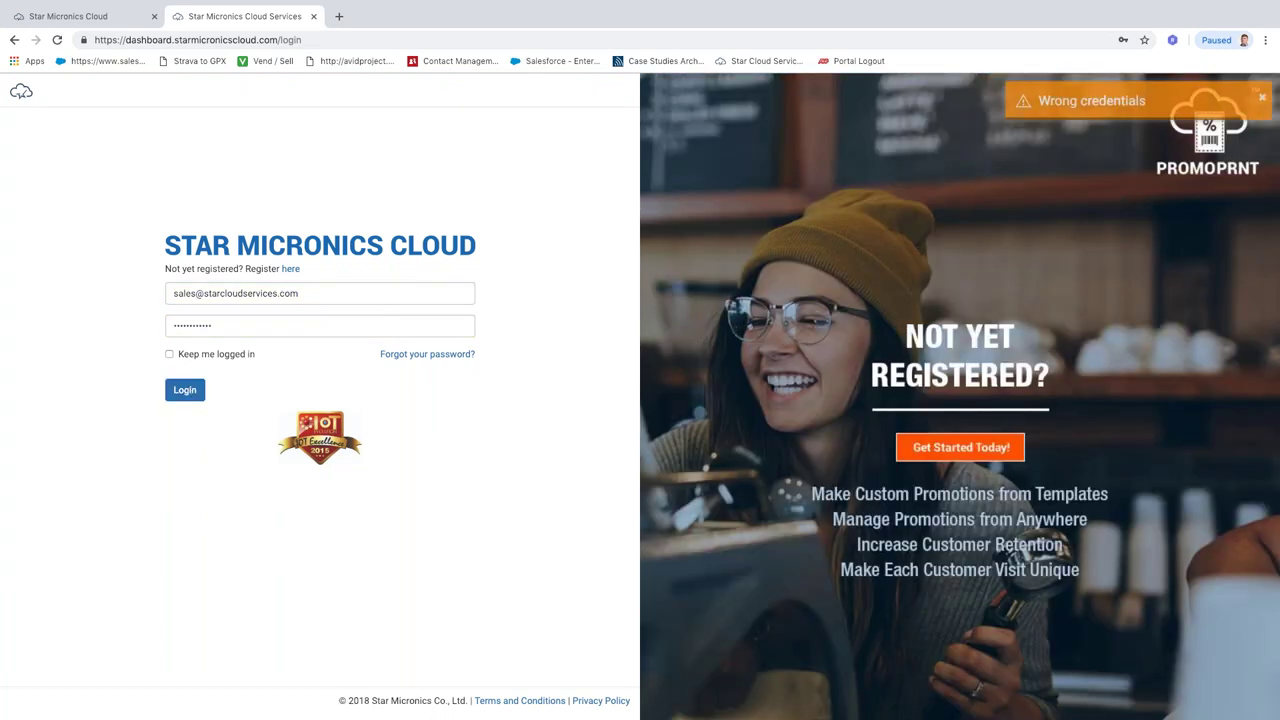
Sign in to the Star Micronics Cloud dashboard with the account password and open PromoPRNT.
text(••••••••••)
click(169, 393)
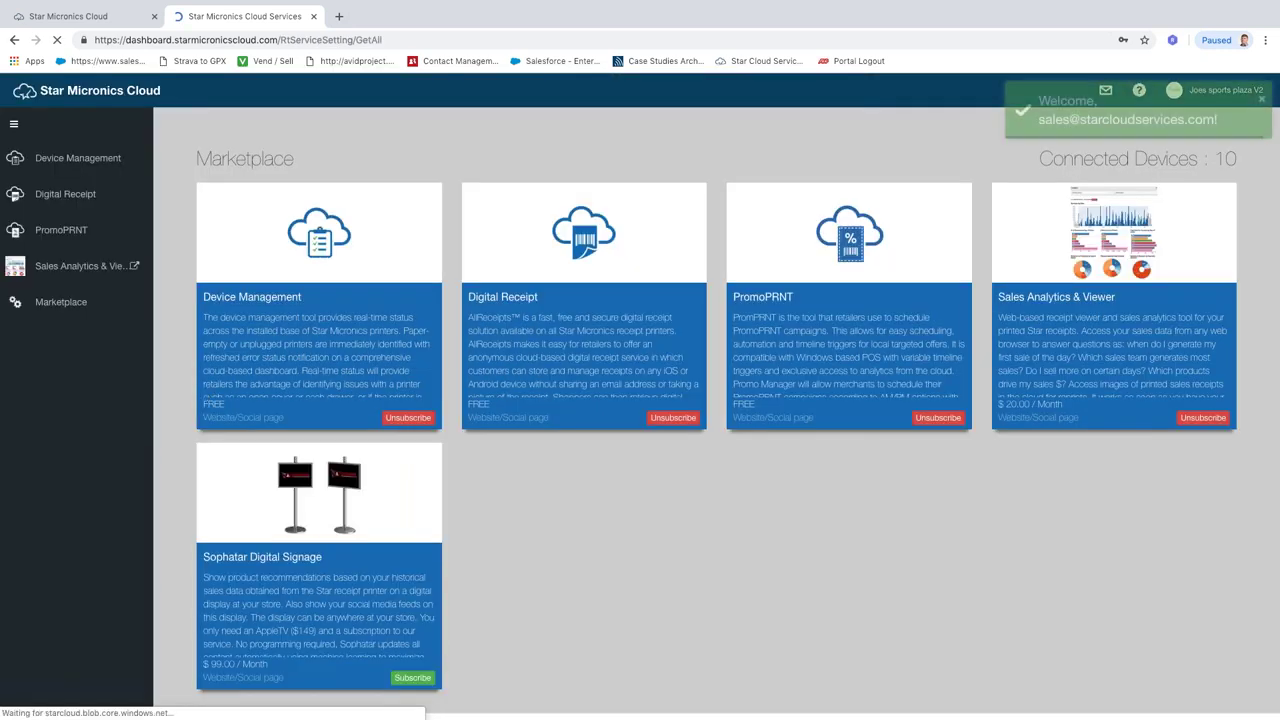
click(52, 236)
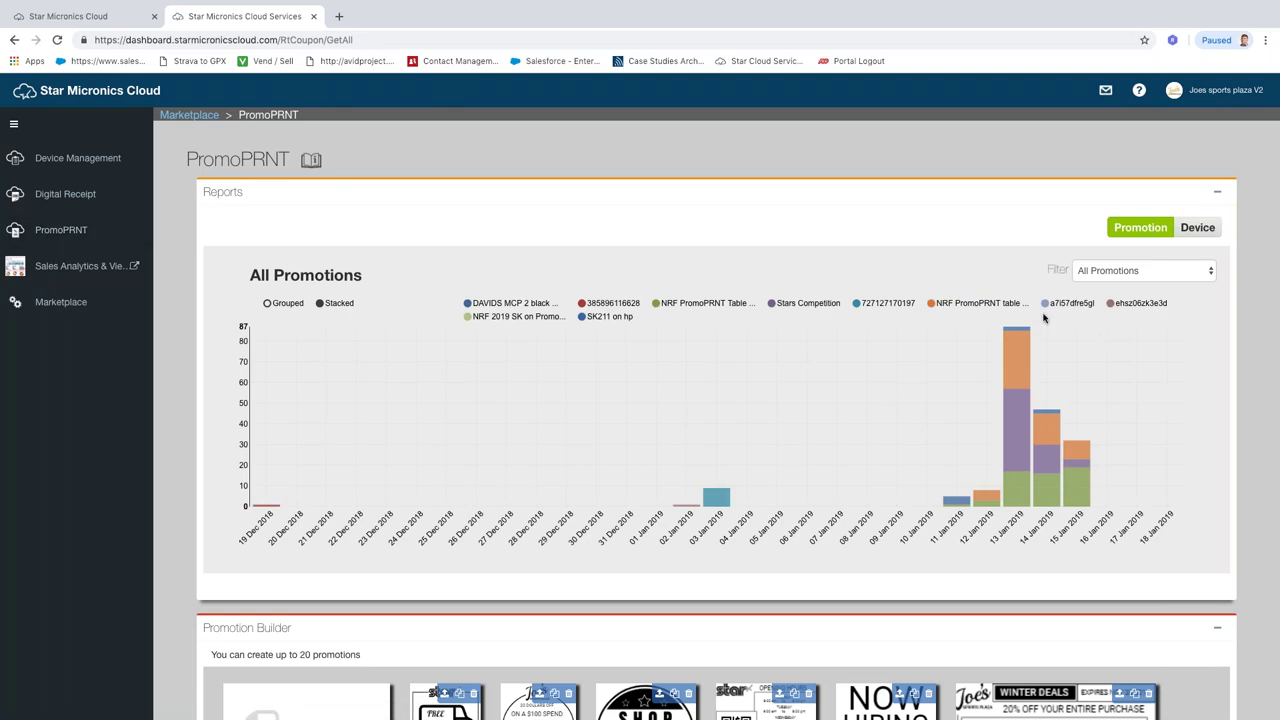
Review the daily bars in the All Promotions report, the Promotion Builder designs and the Promotion Scheduler entries.
mouse_move(1024, 366)
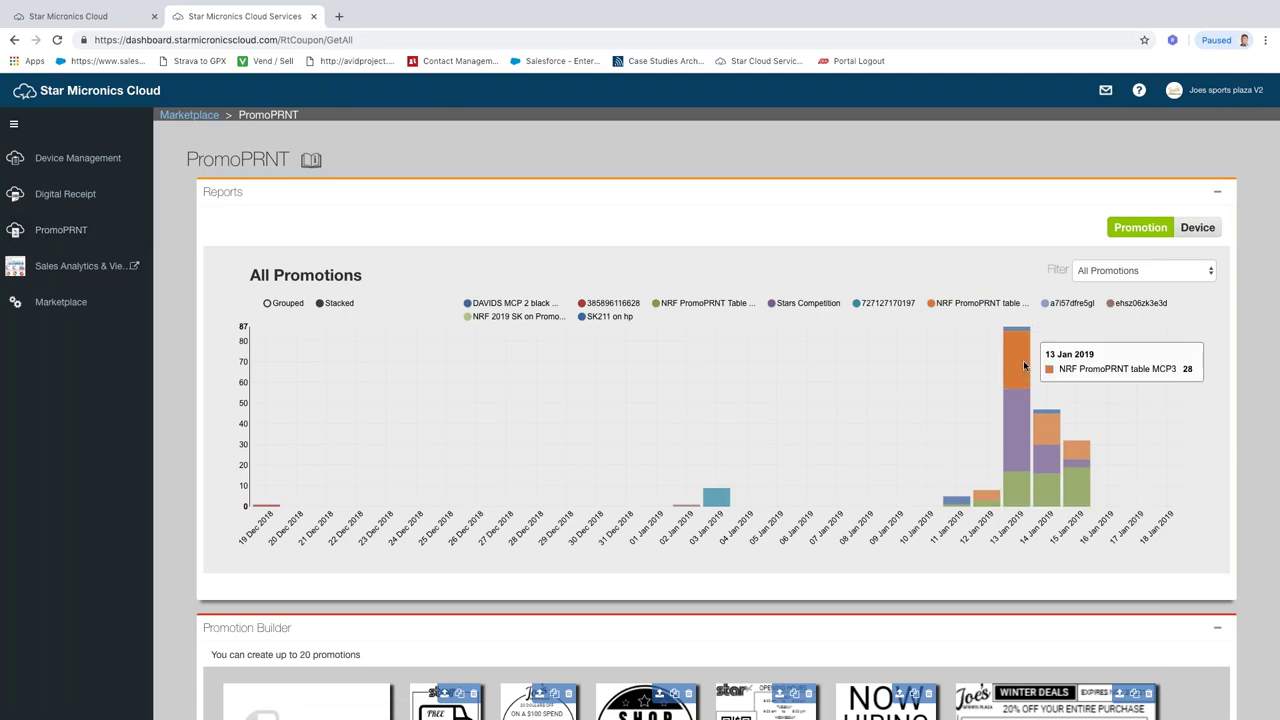
mouse_move(1018, 410)
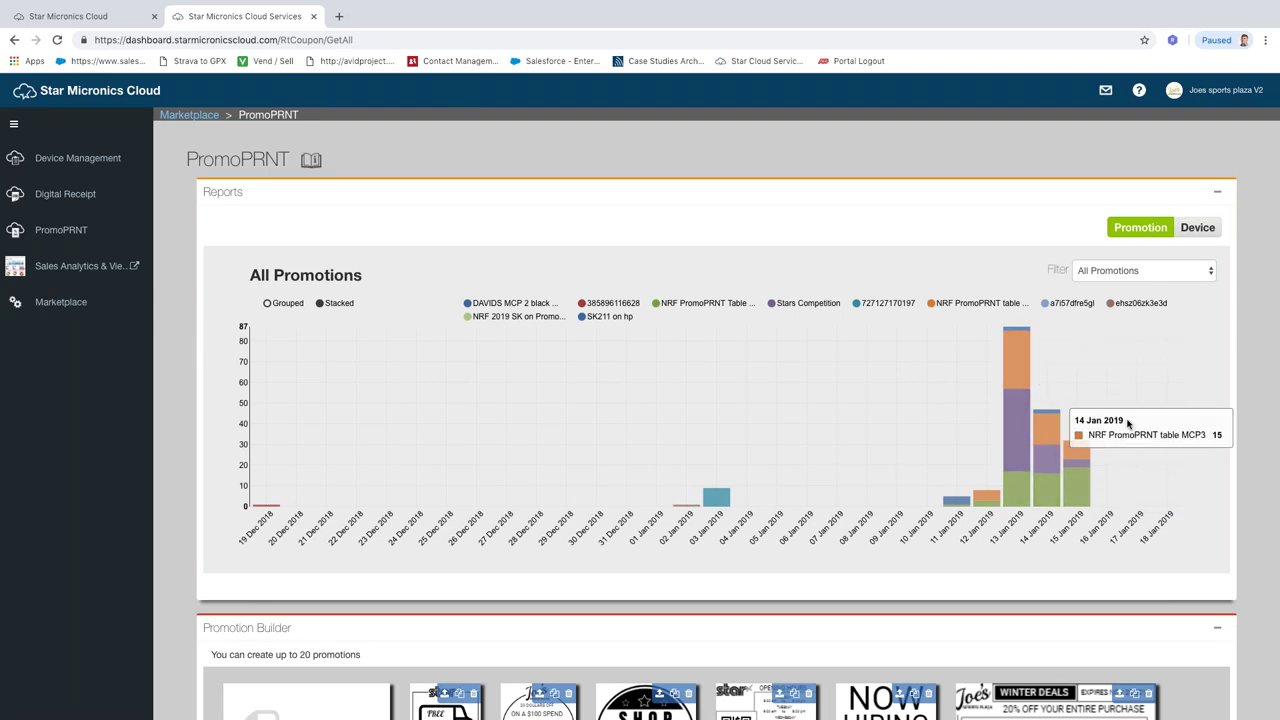
scroll(1122, 331, down, 4)
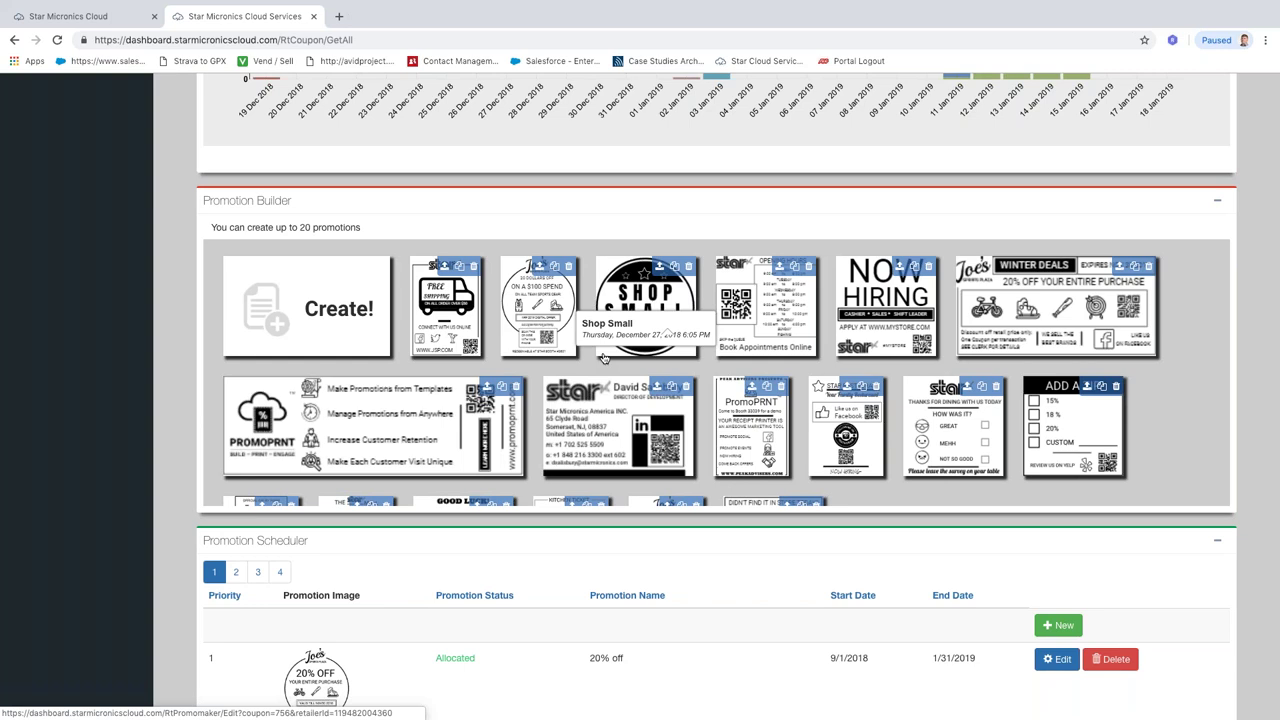
scroll(603, 358, down, 4)
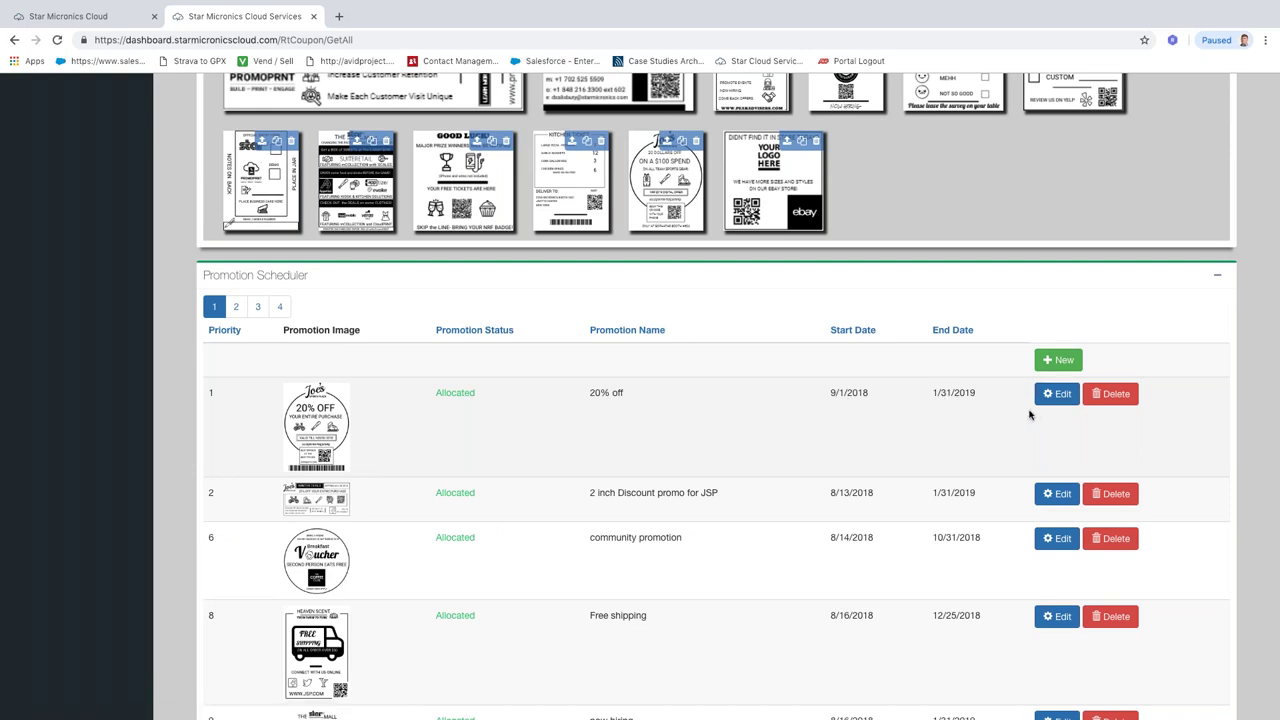
scroll(936, 384, up, 2)
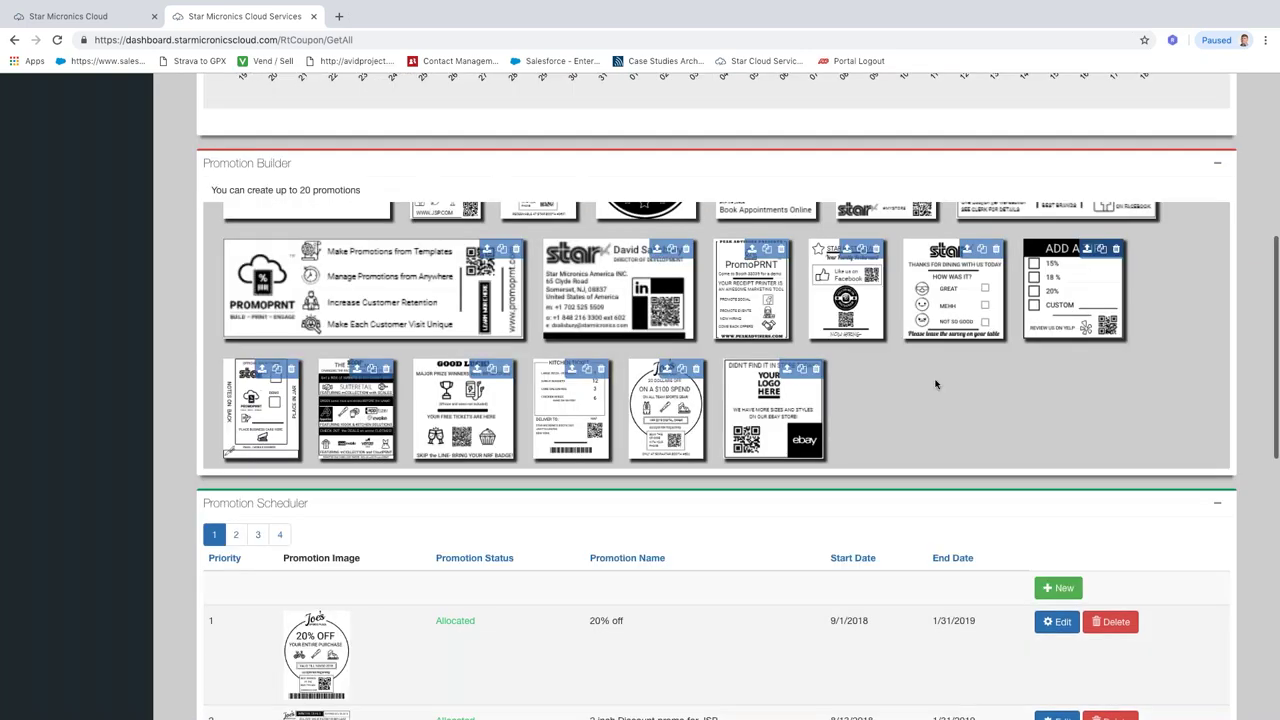
scroll(936, 384, up, 5)
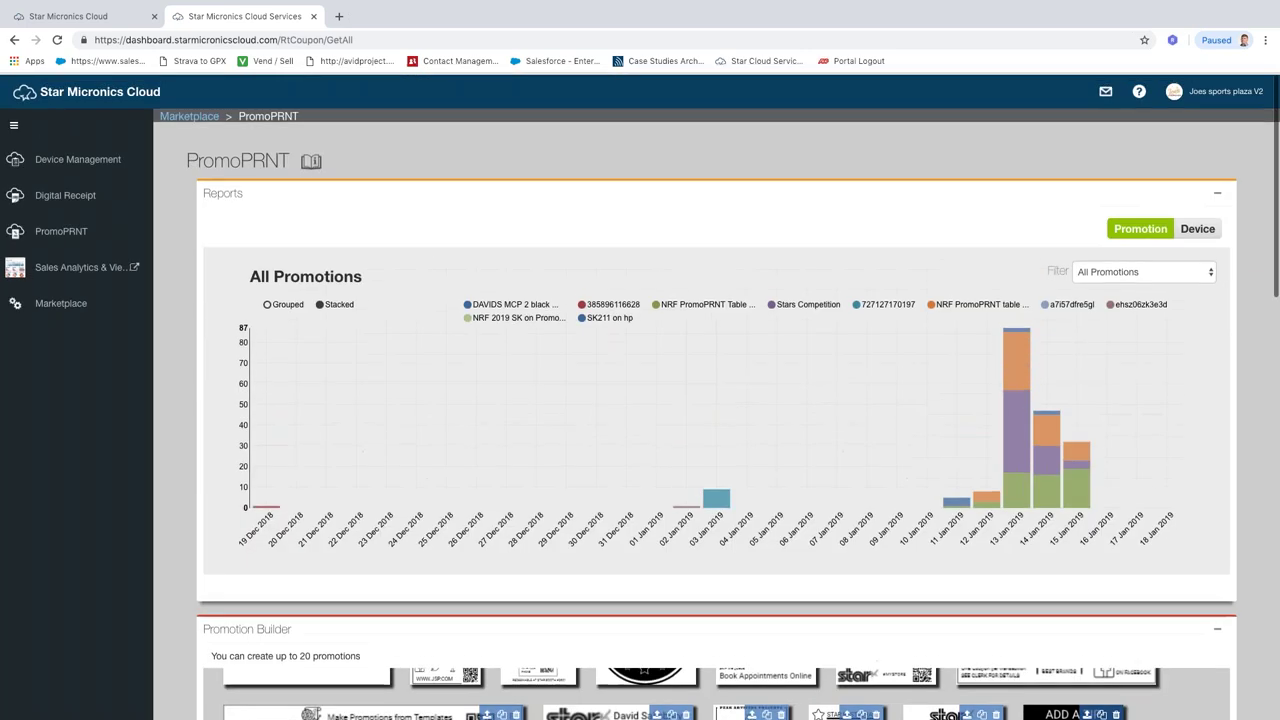
Go through the PromoPRNT getting-started walkthrough for Promotion Builder & Promotion Scheduler to the end and finish it.
click(311, 161)
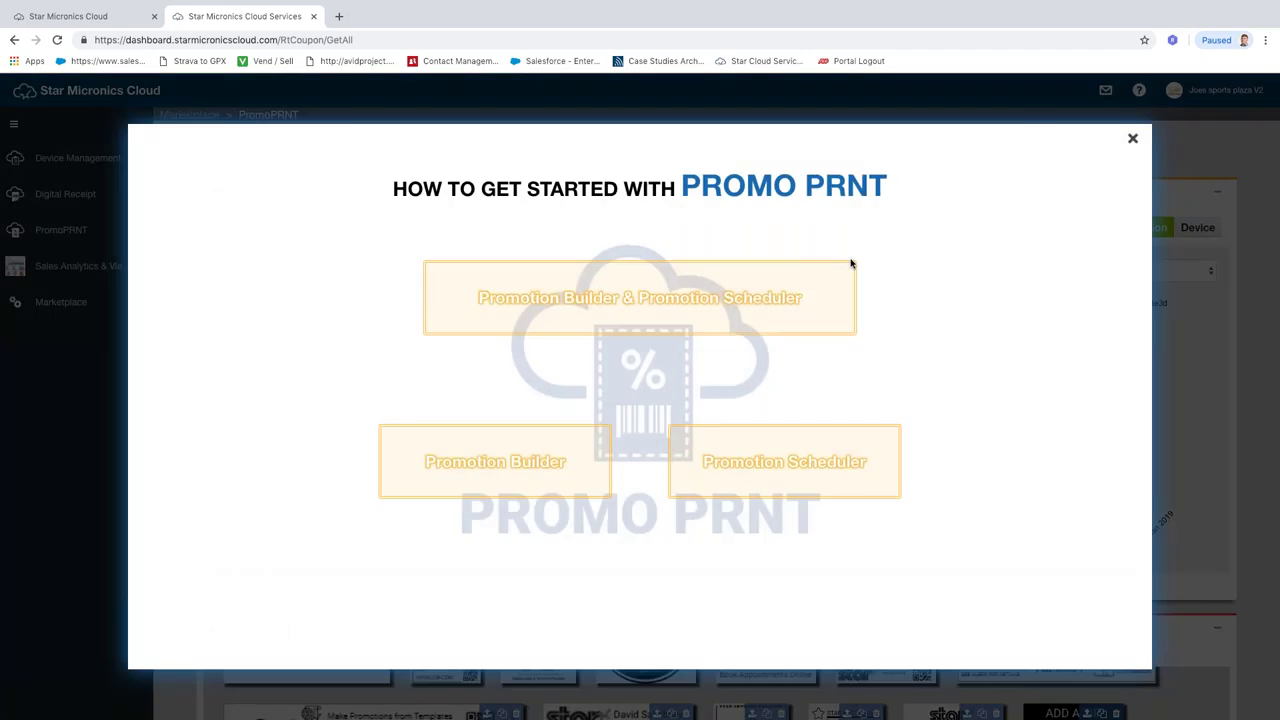
click(717, 299)
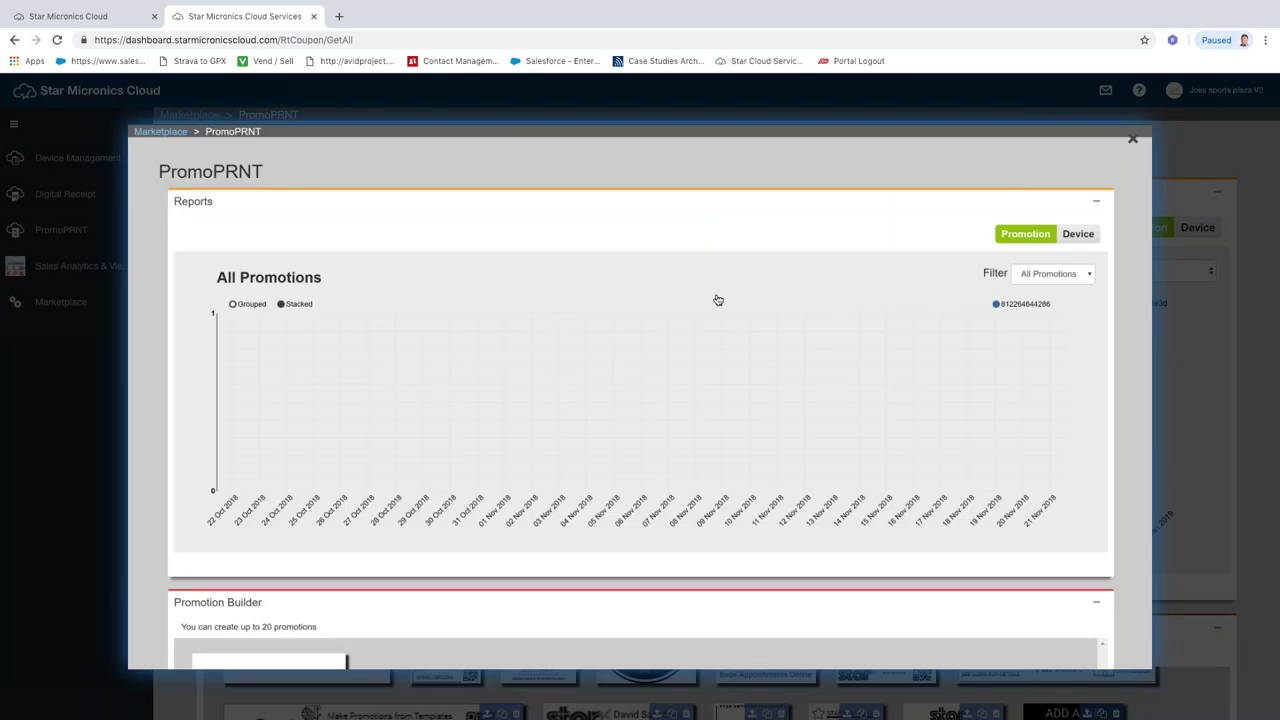
scroll(655, 435, down, 1)
scroll(655, 435, down, 3)
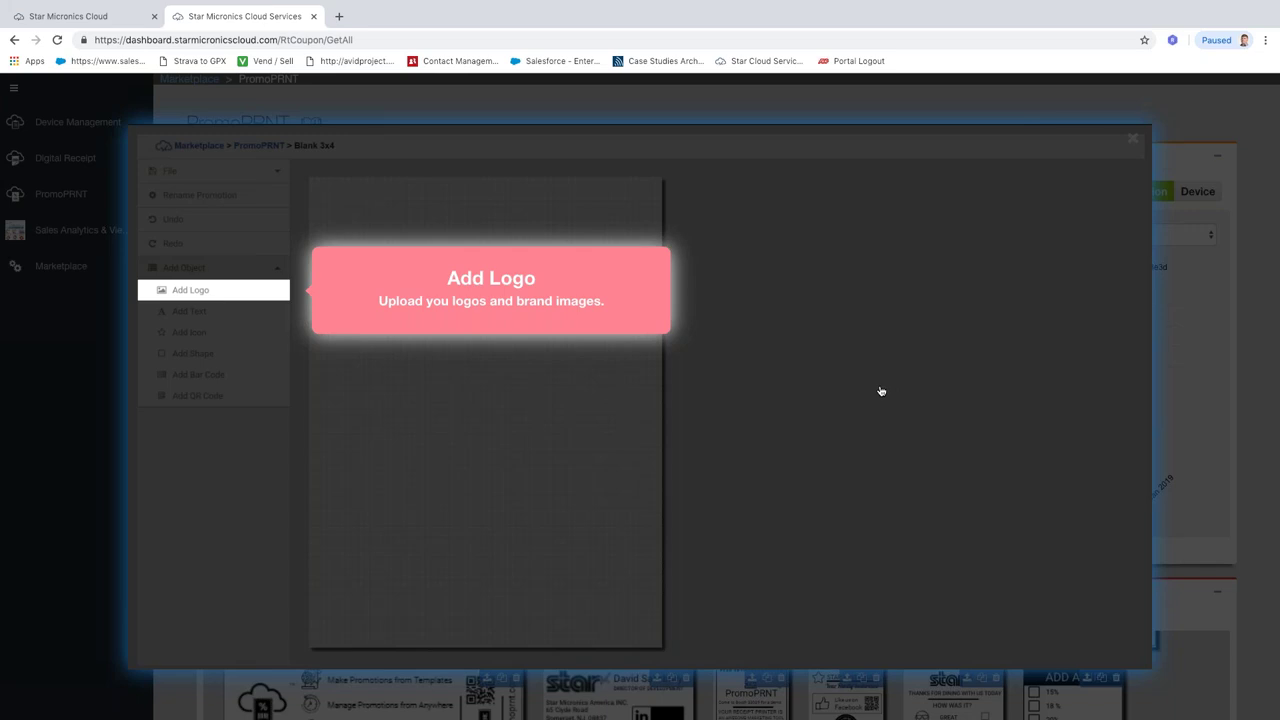
click(881, 391)
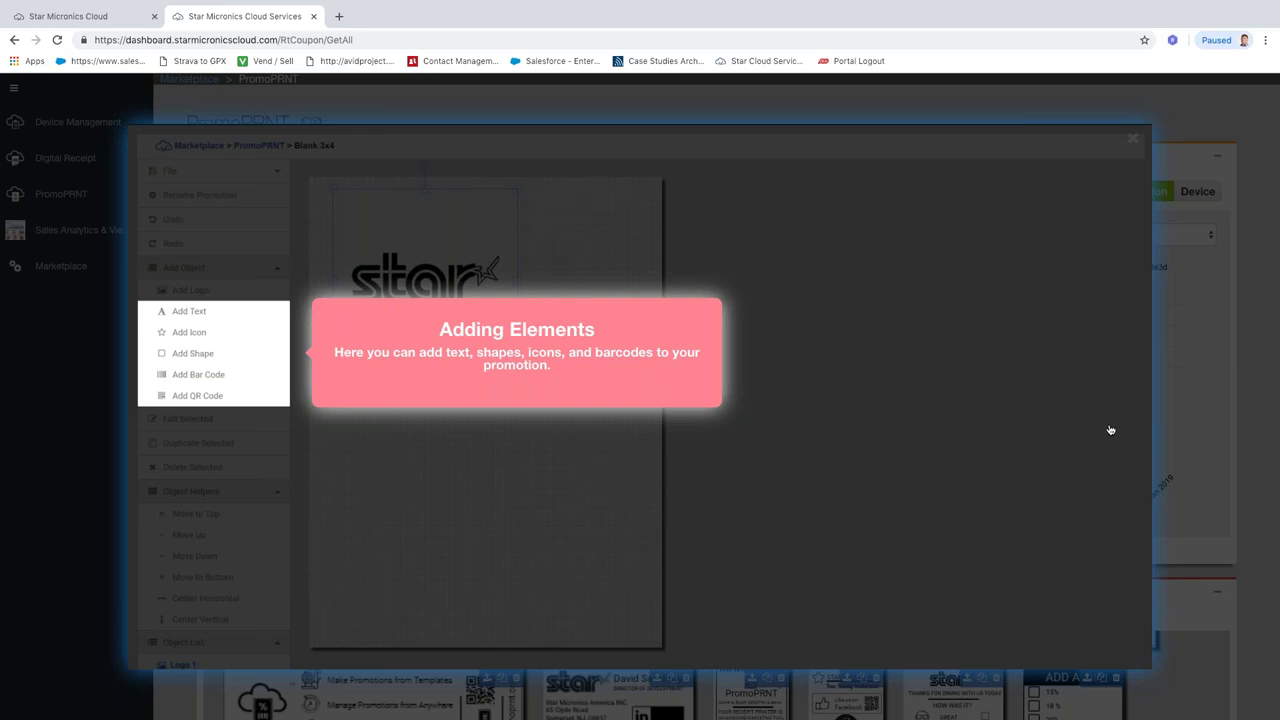
click(1008, 403)
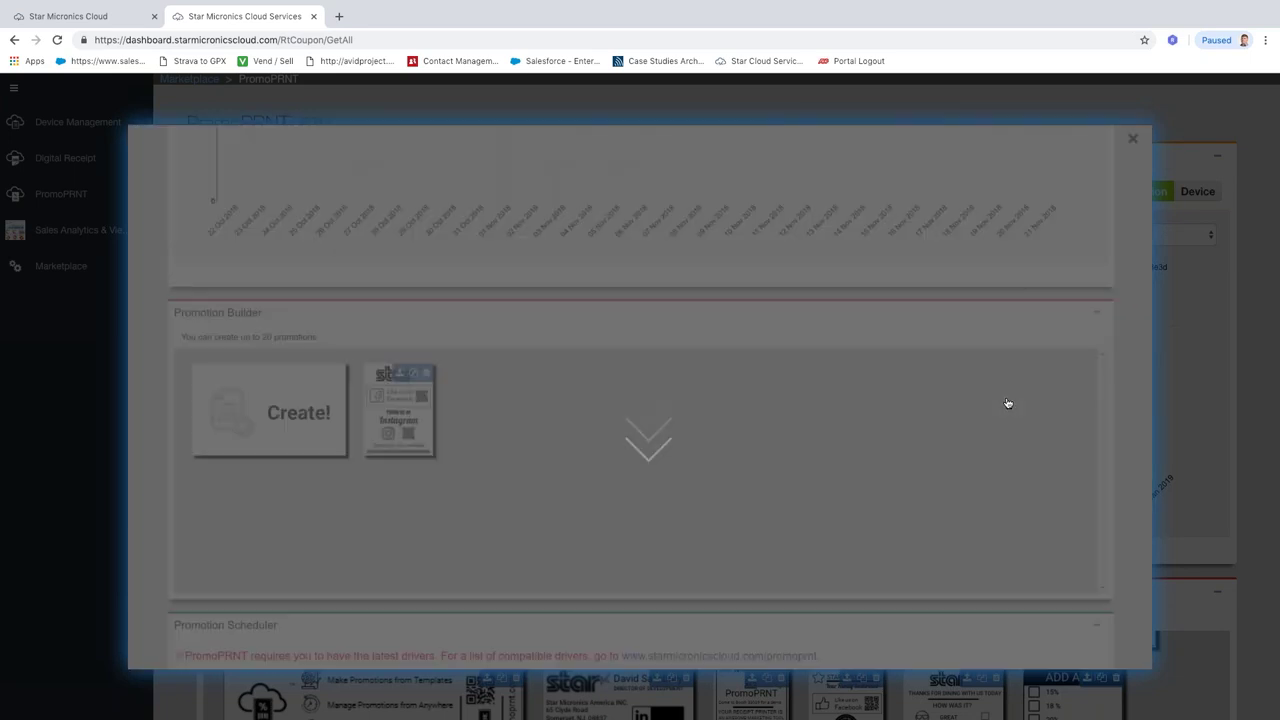
scroll(1008, 403, down, 5)
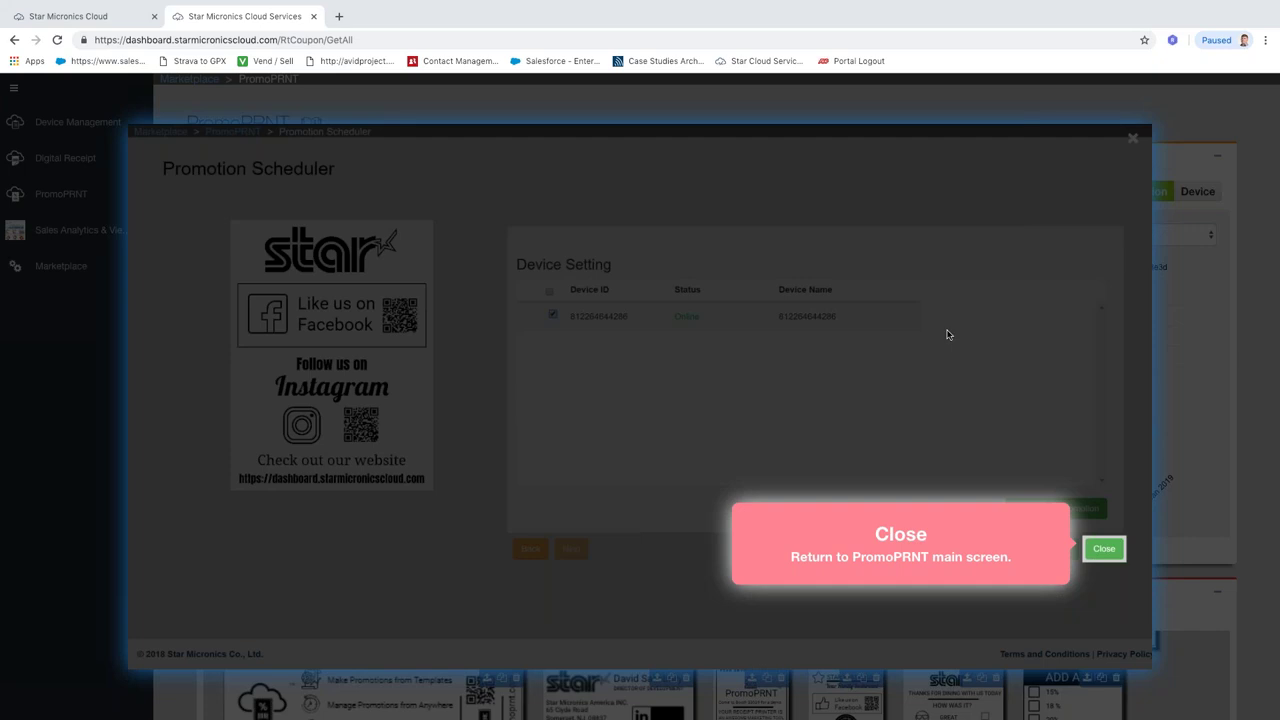
click(1101, 551)
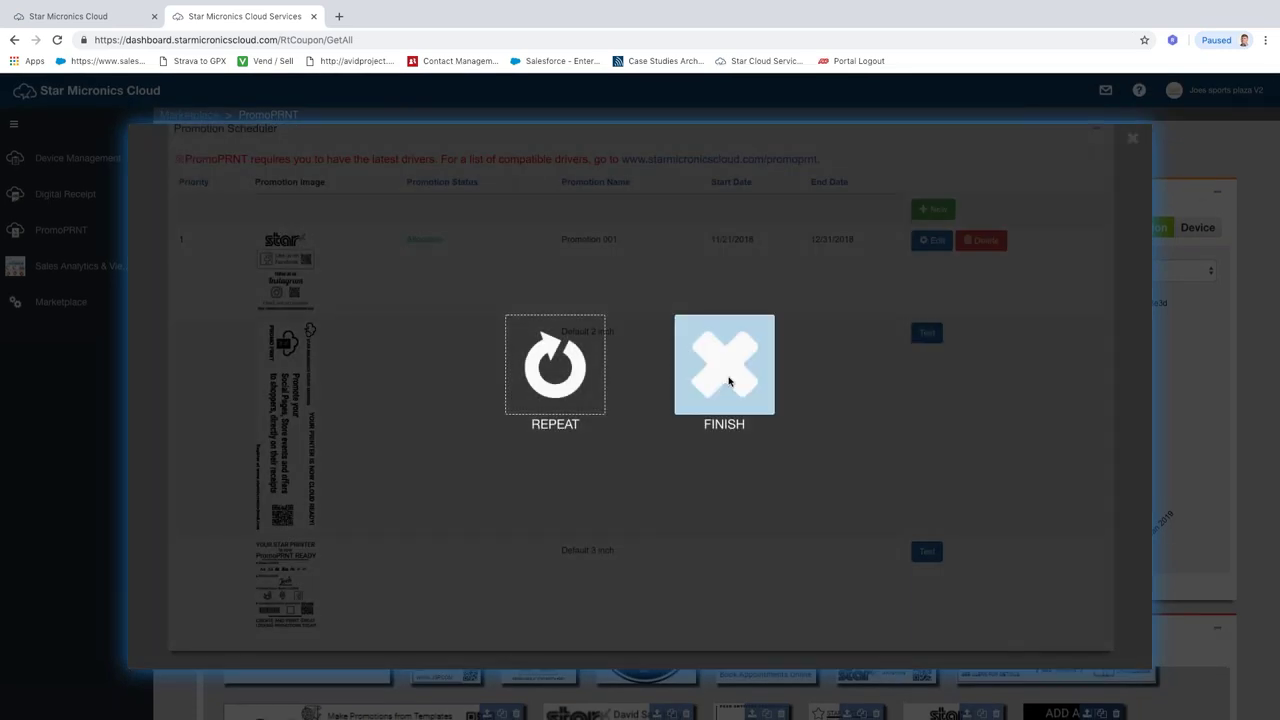
click(745, 365)
Open Device Management and examine the status chart and the list of registered devices.
click(89, 164)
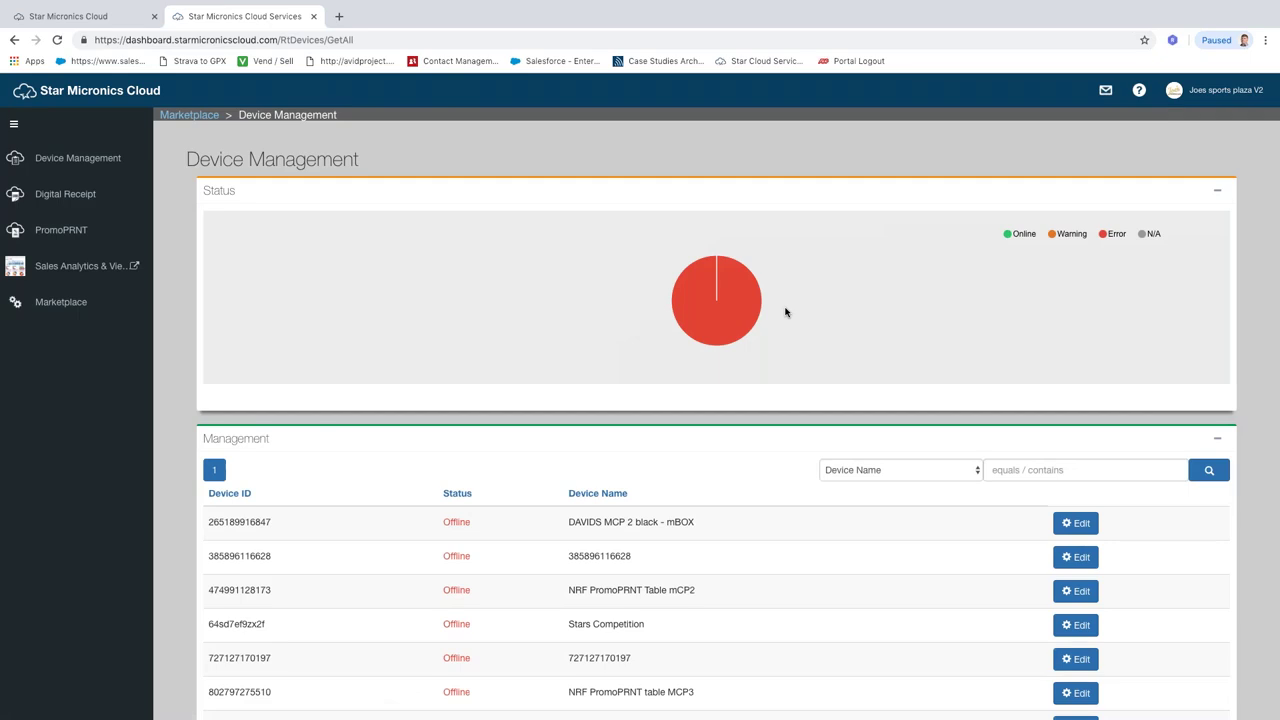
mouse_move(768, 318)
scroll(711, 371, down, 2)
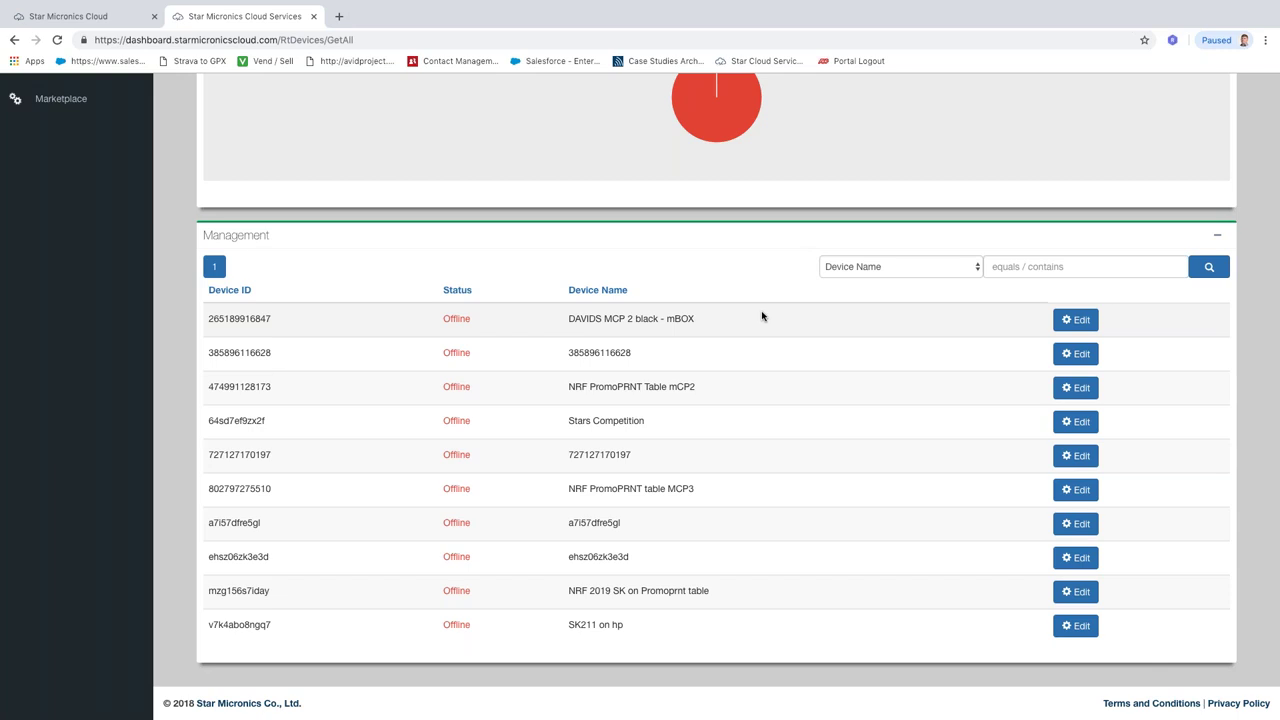
Edit the first device in the list, remove "mBOX" from the end of its name and save.
click(1085, 327)
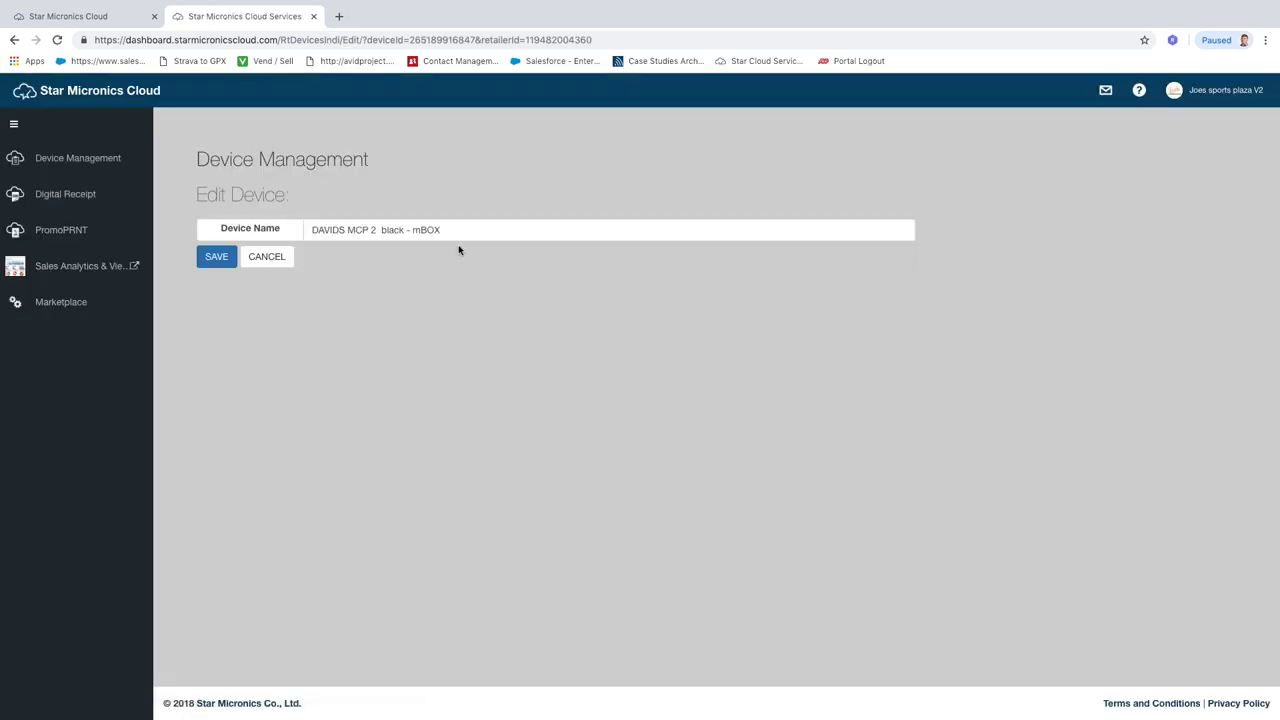
drag(454, 229, 419, 229)
key(BackSpace)
key(BackSpace)
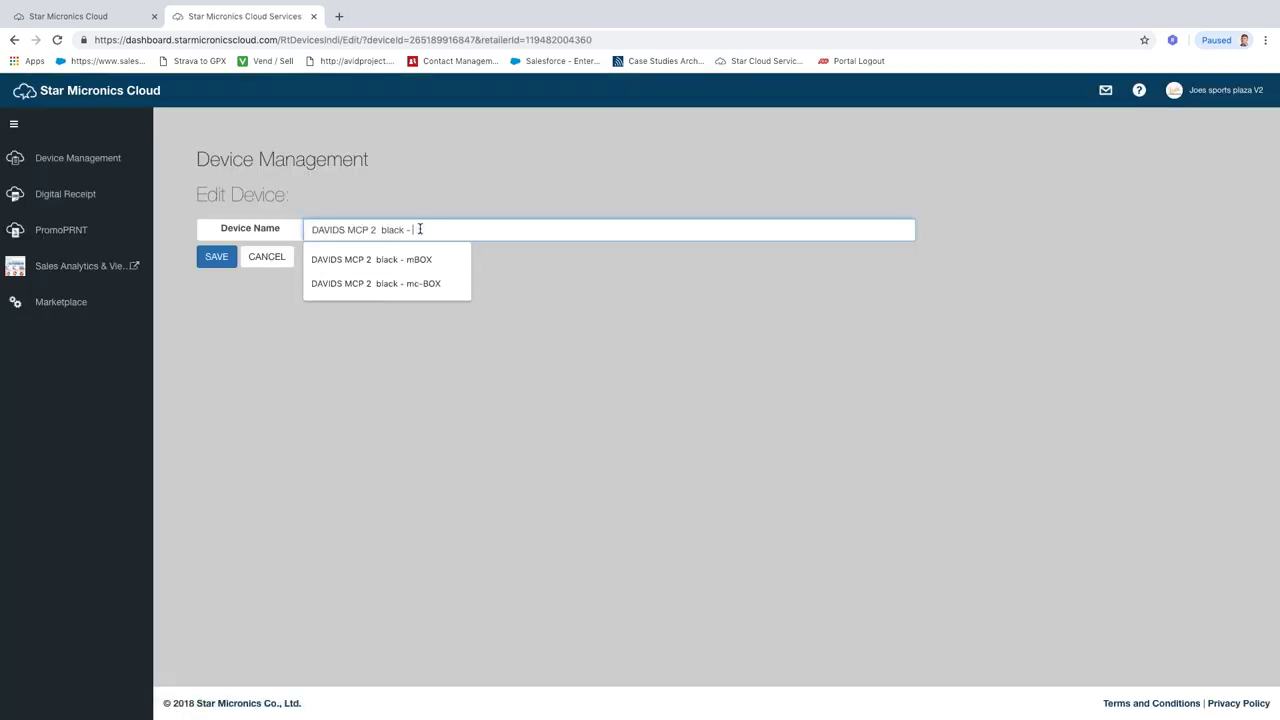
click(209, 263)
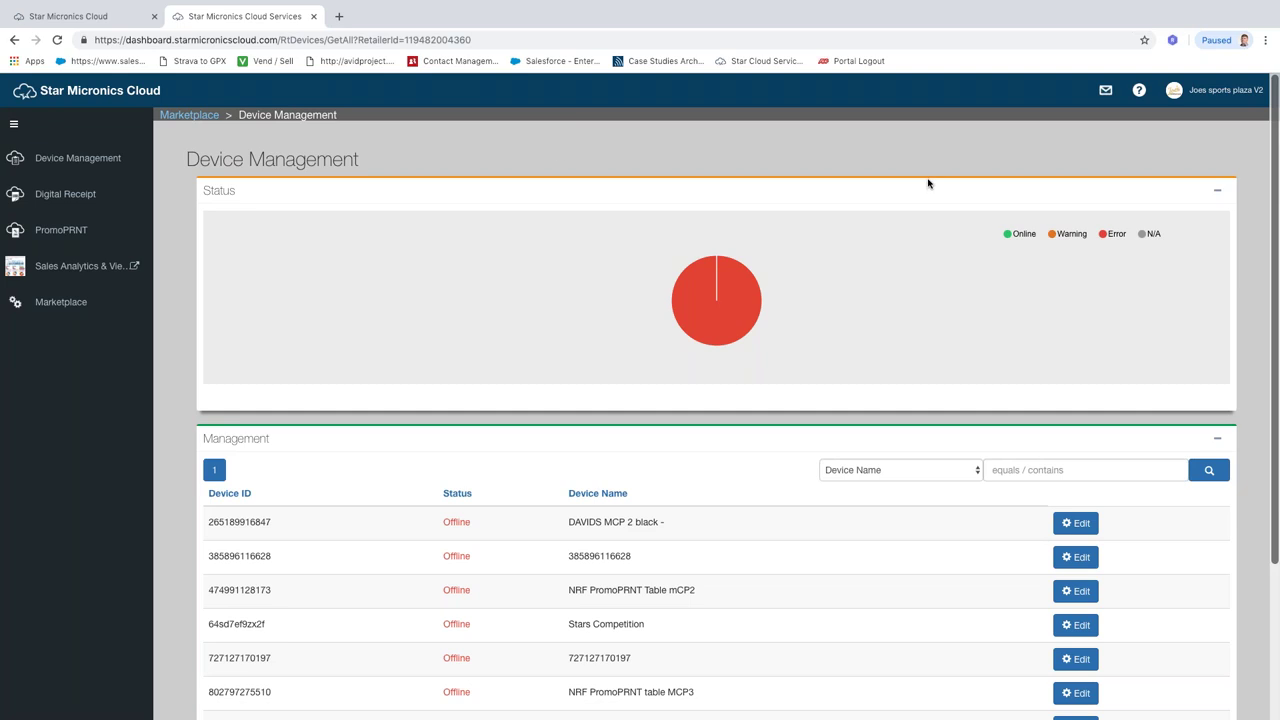
Return to PromoPRNT and browse the existing promotion designs in the Promotion Builder.
click(77, 231)
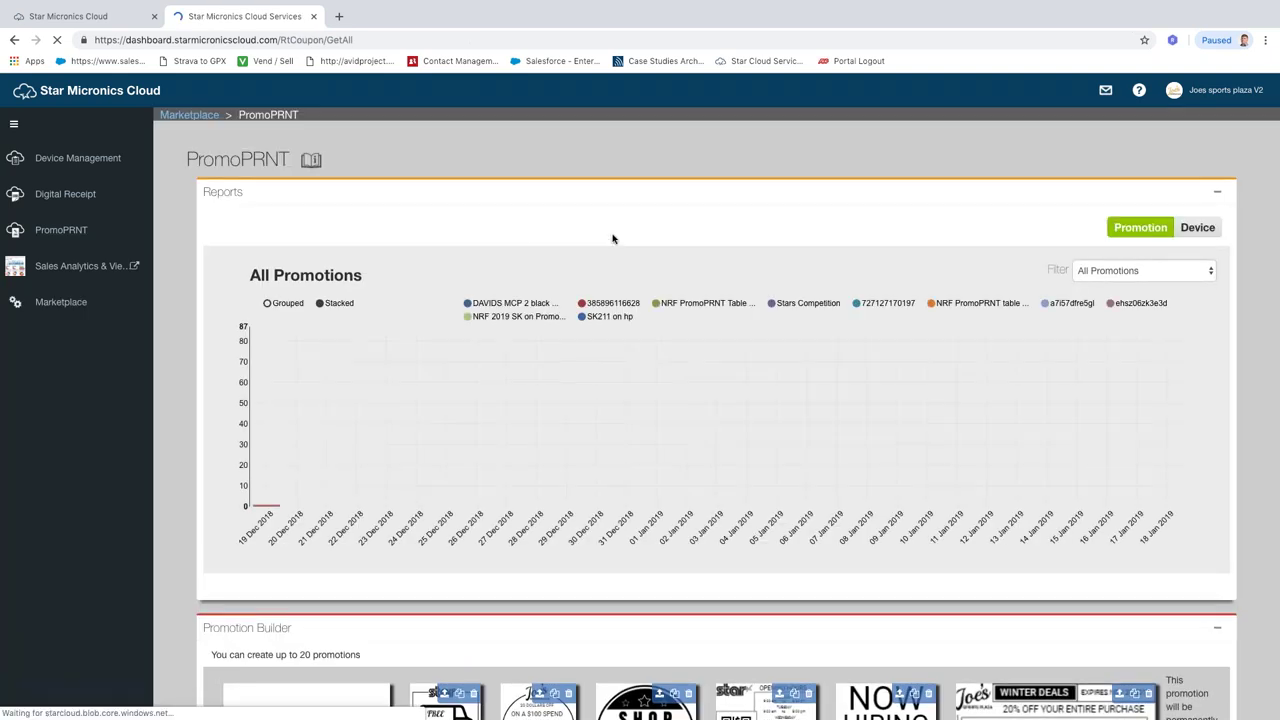
scroll(613, 238, down, 2)
scroll(613, 238, down, 3)
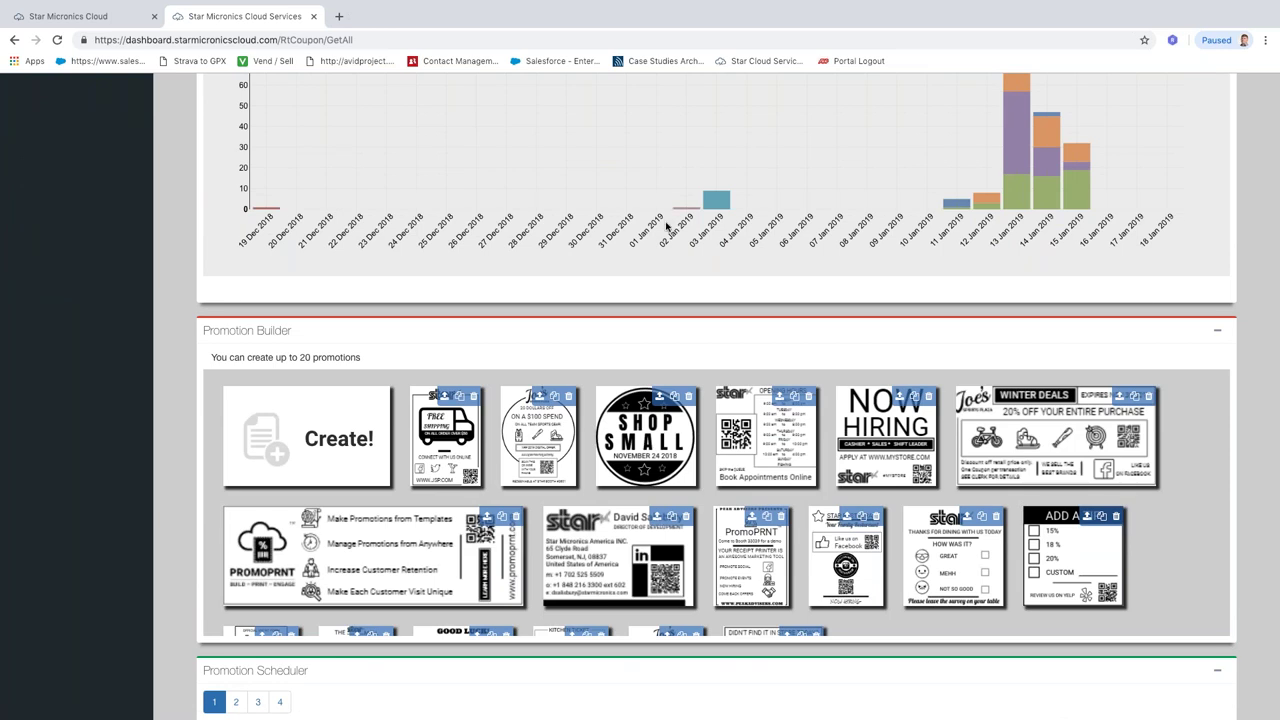
scroll(667, 228, down, 2)
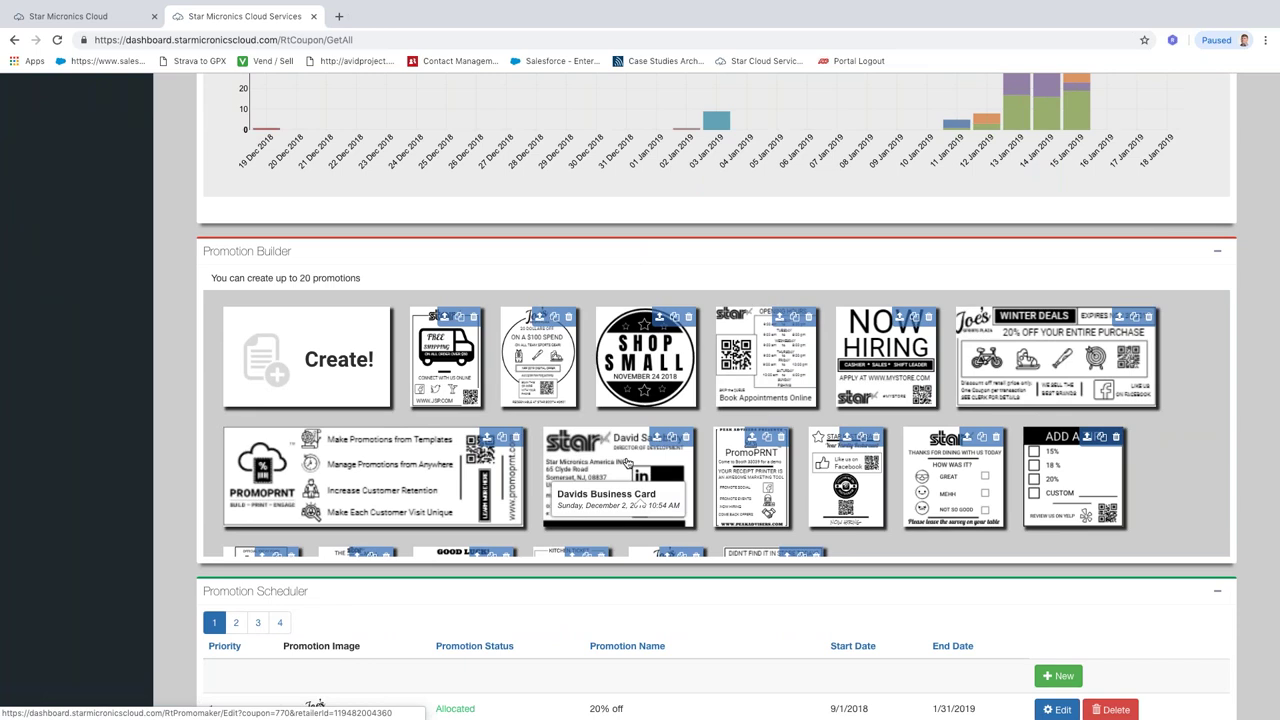
scroll(880, 492, down, 2)
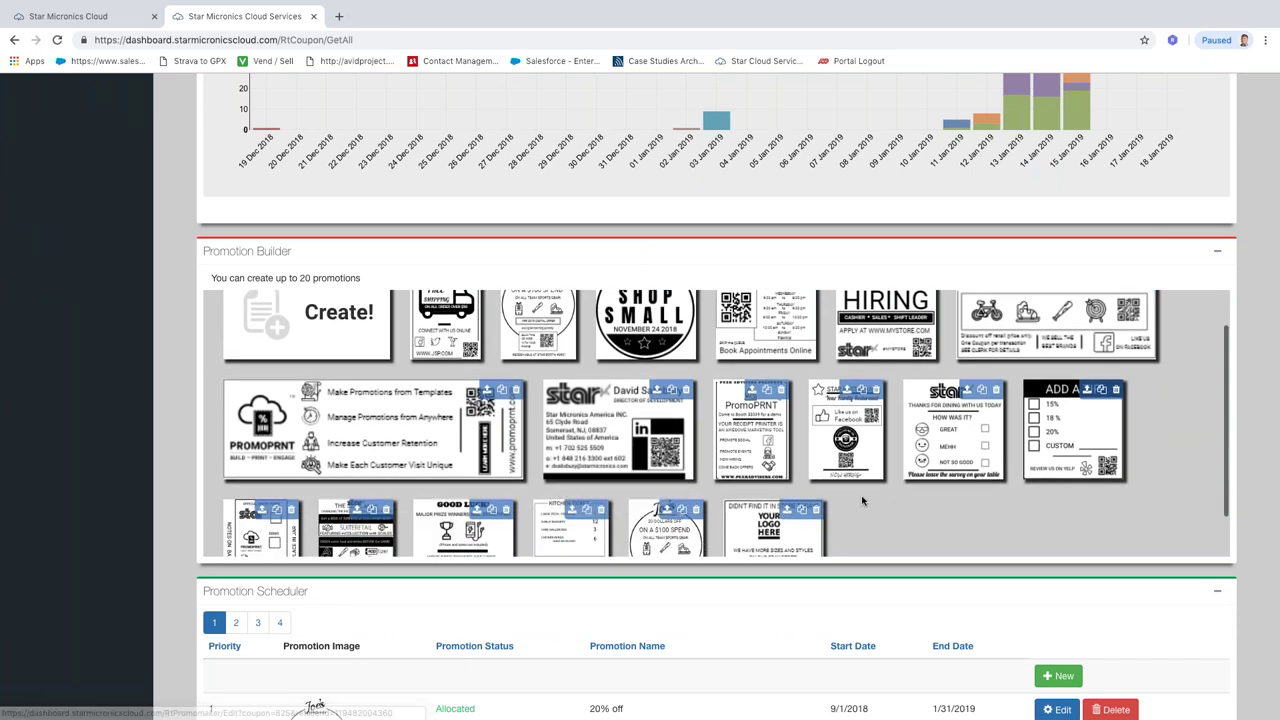
scroll(862, 500, up, 2)
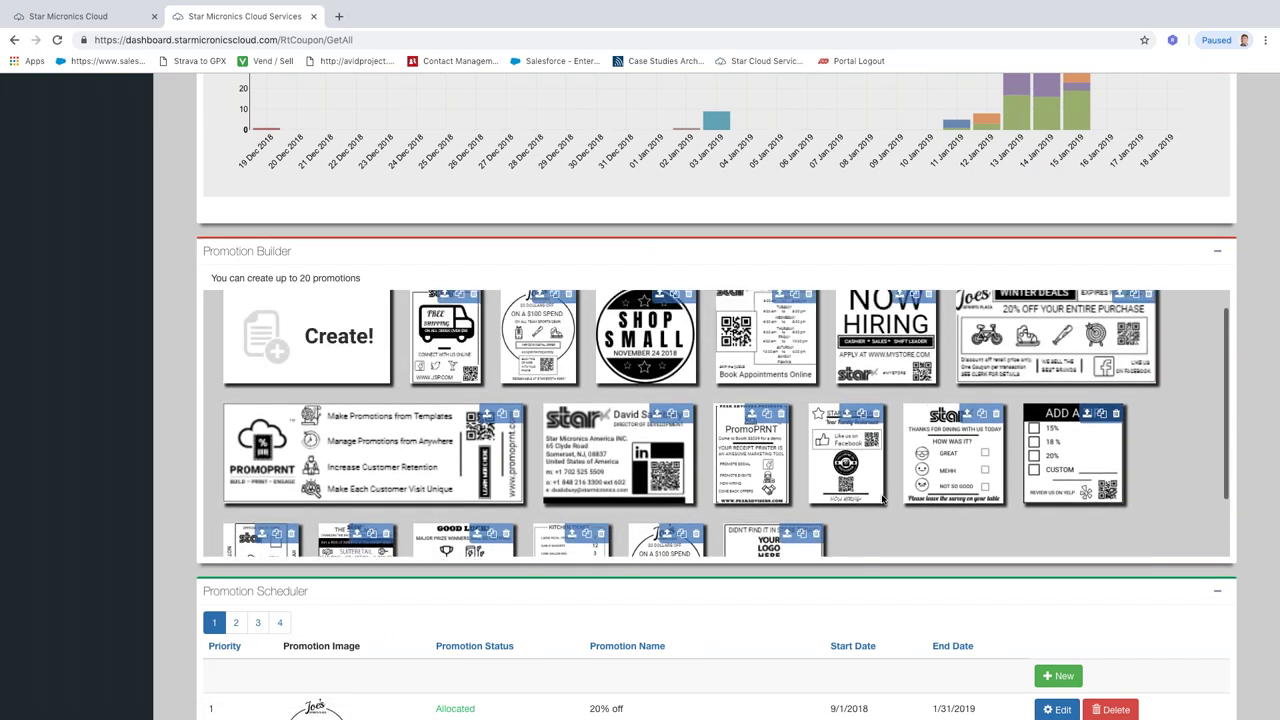
scroll(882, 497, up, 1)
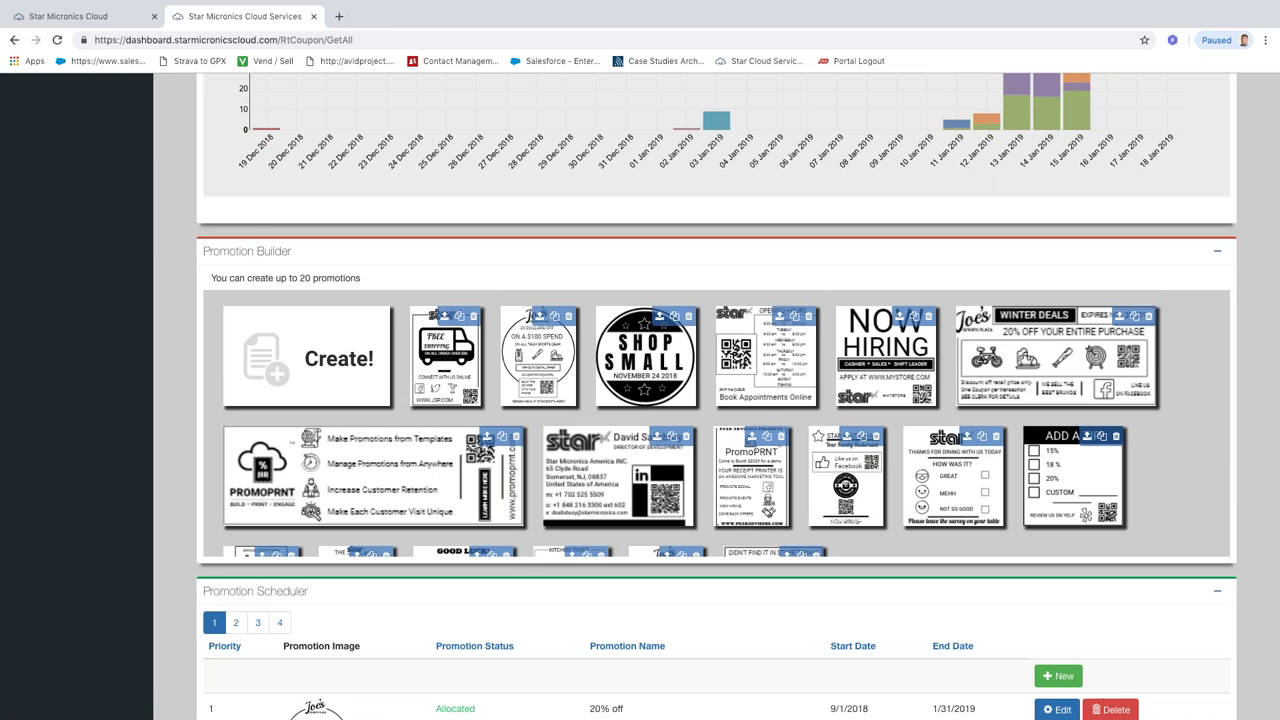
Switch from the browser to the full-screen slide show and advance past the account and device registration slide.
key(ctrl+Up)
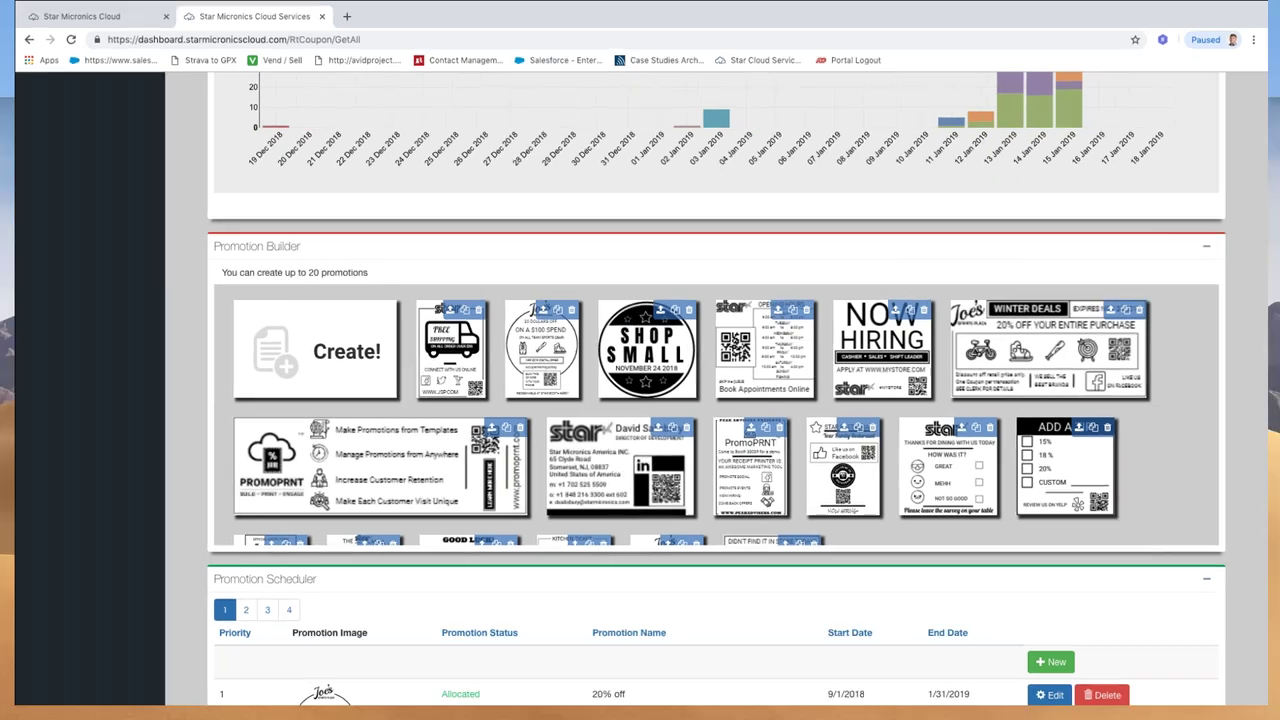
key(ctrl+Left)
click(699, 70)
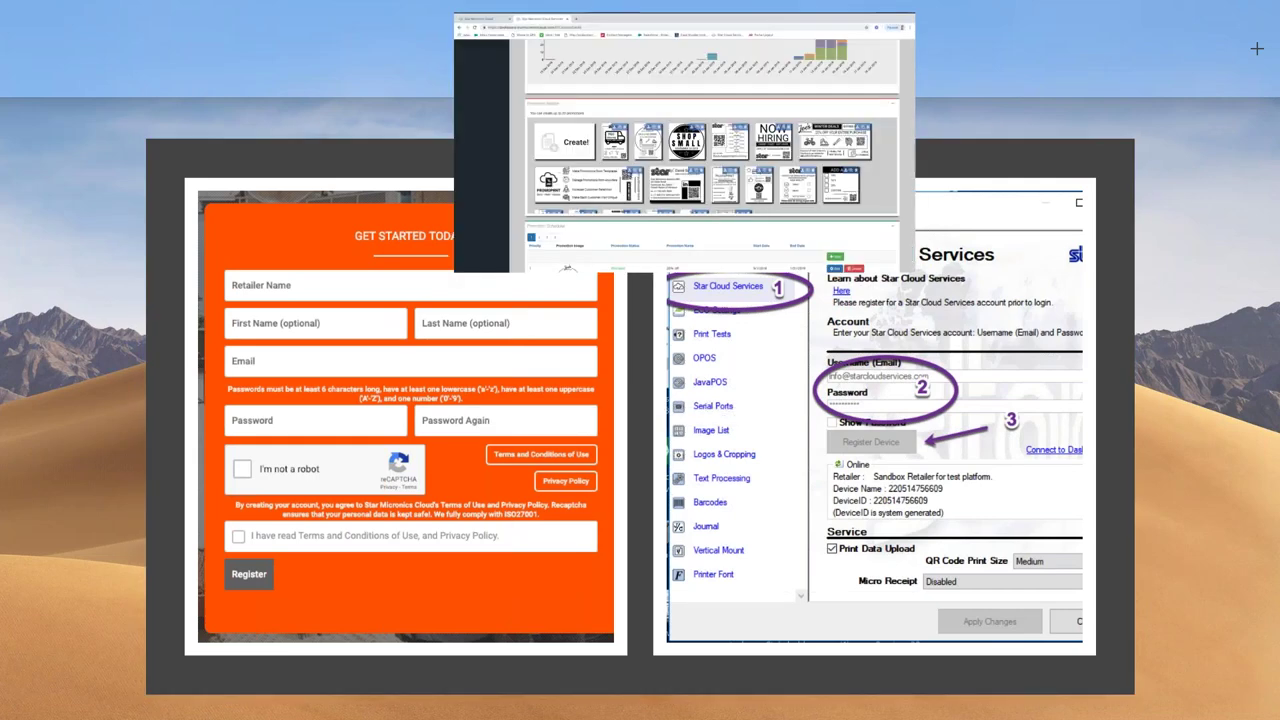
key(ctrl+Left)
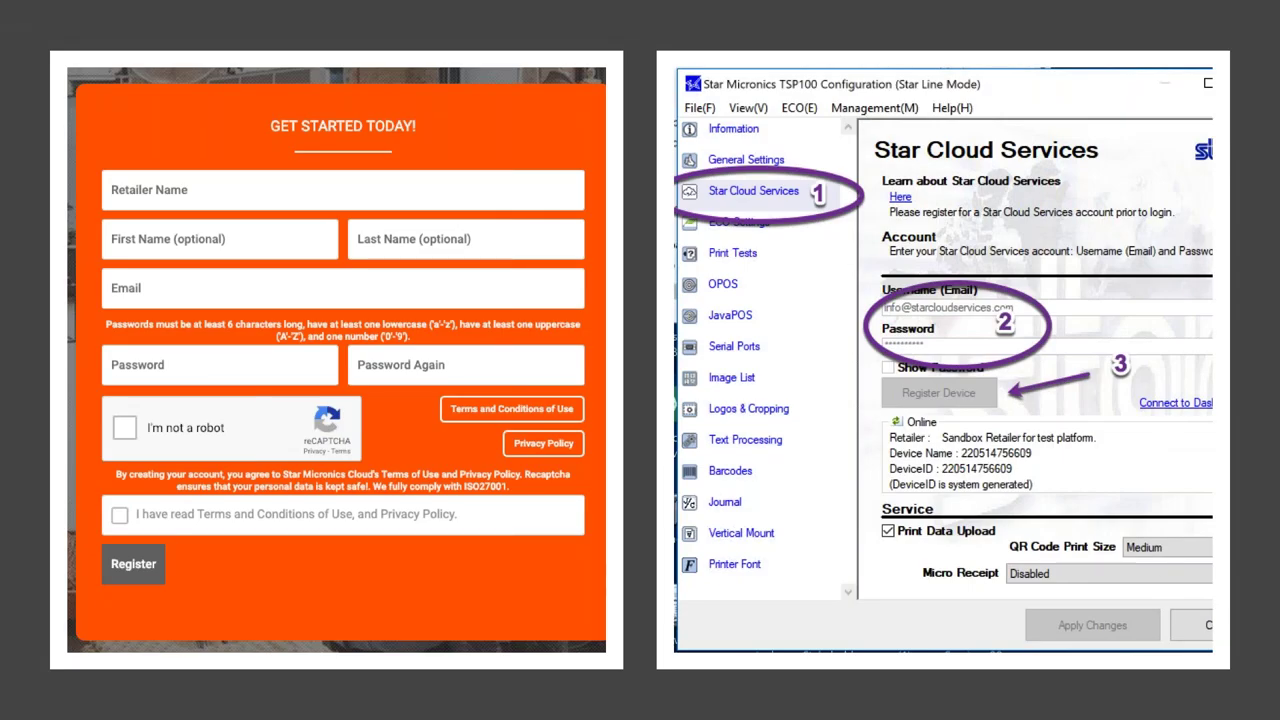
key(Right)
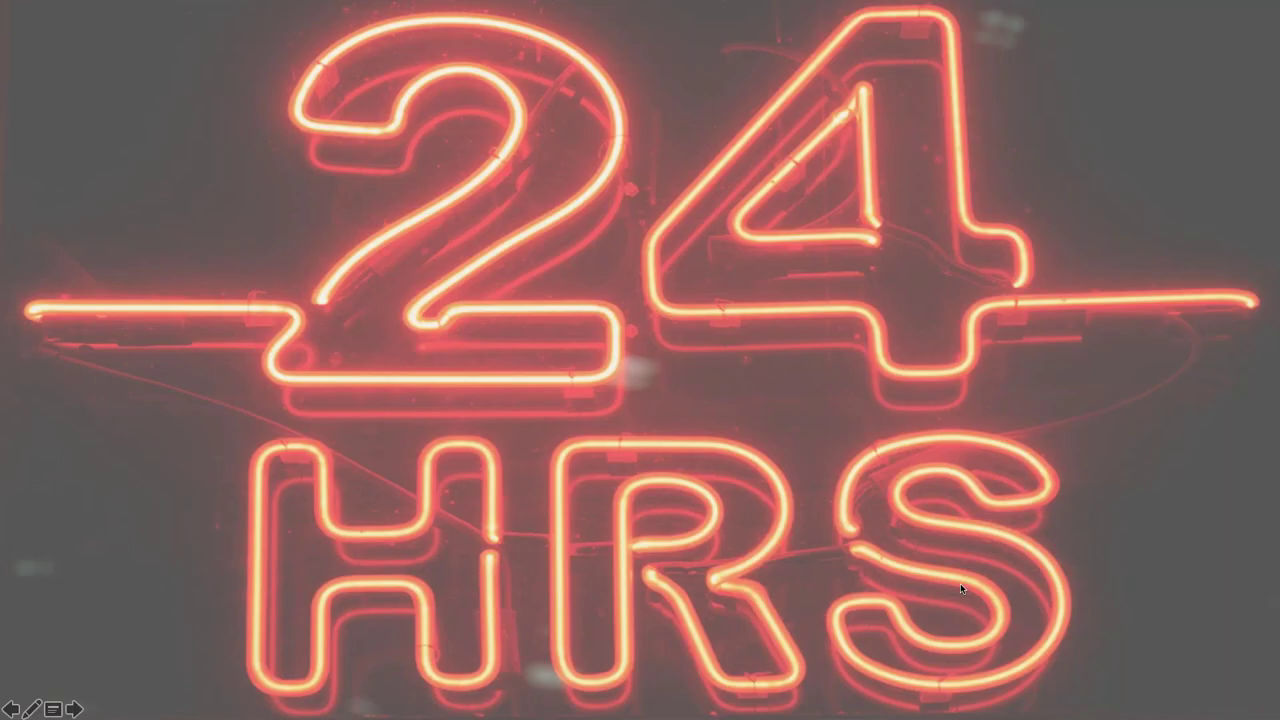